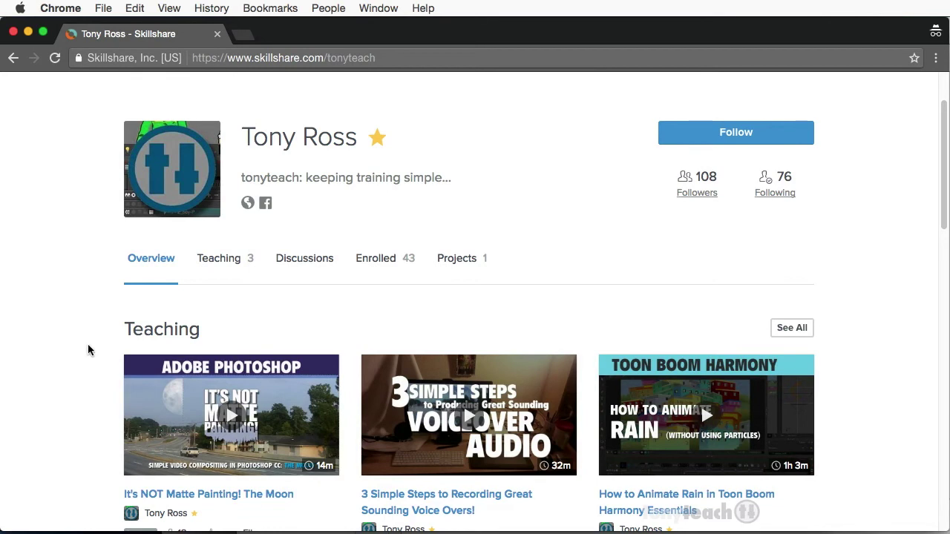
Drag the Full Moon image into the street video as a layer and extend its clip to the full length.
{"action": "scroll", "coordinate": [88, 344], "scroll_direction": "up", "scroll_amount": 2}
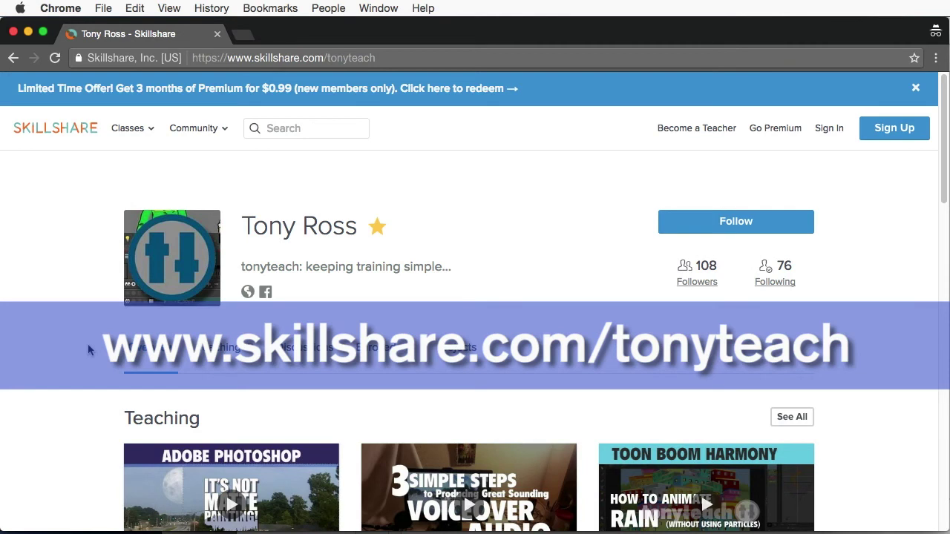
{"action": "scroll", "coordinate": [88, 343], "scroll_direction": "down", "scroll_amount": 3}
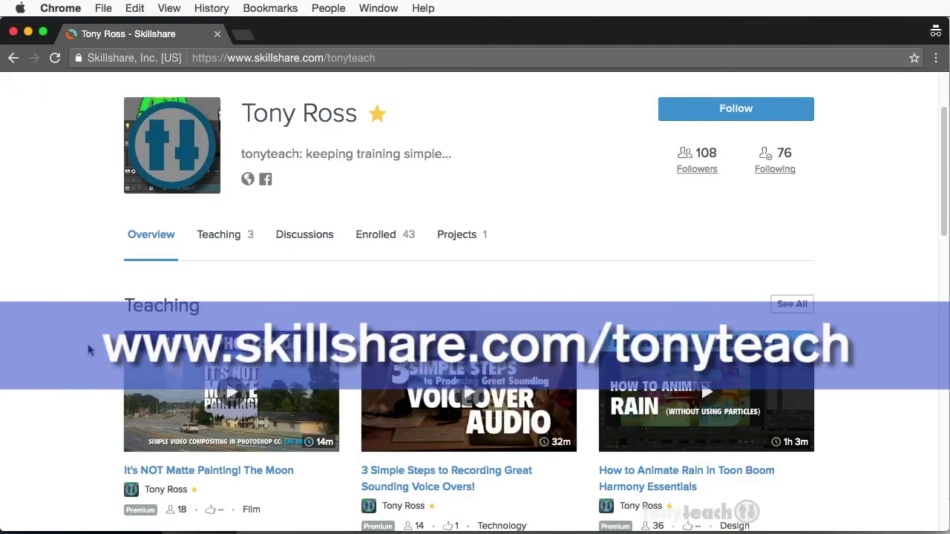
{"action": "scroll", "coordinate": [88, 343], "scroll_direction": "down", "scroll_amount": 2}
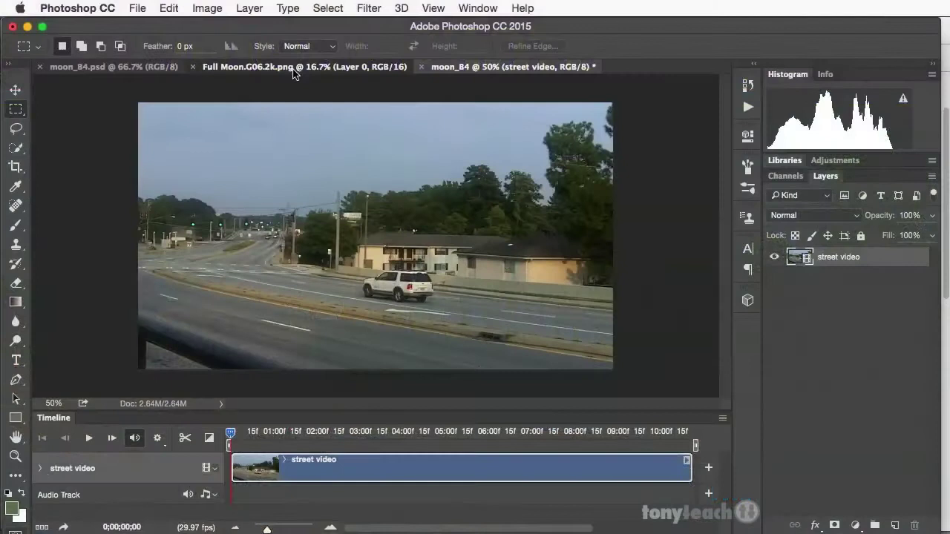
{"action": "left_click_drag", "start_coordinate": [293, 69], "coordinate": [597, 104]}
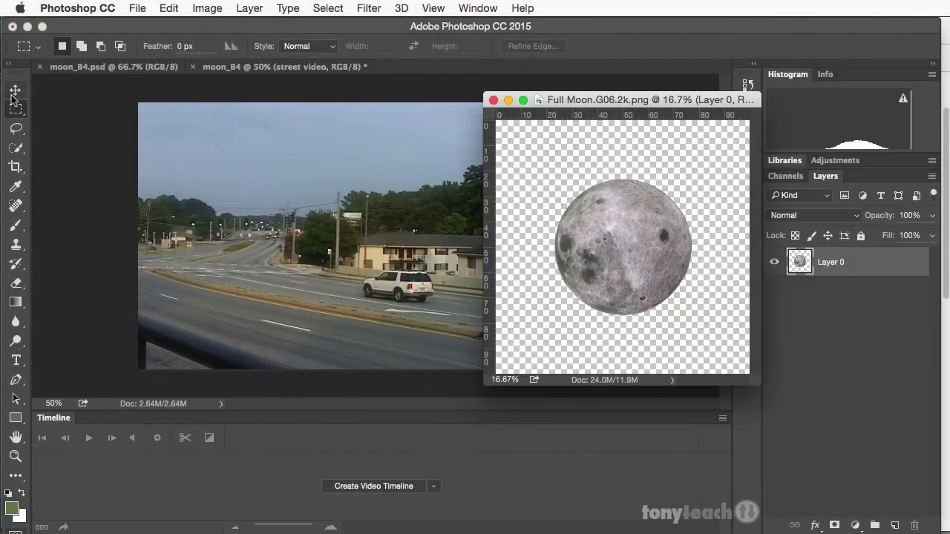
{"action": "left_click", "coordinate": [15, 91]}
{"action": "left_click_drag", "start_coordinate": [626, 212], "coordinate": [316, 206]}
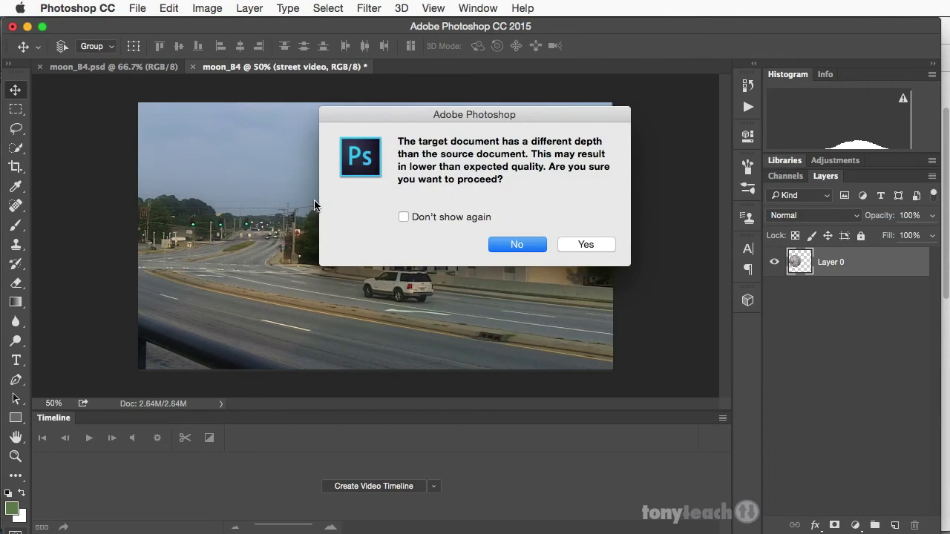
{"action": "left_click", "coordinate": [553, 245]}
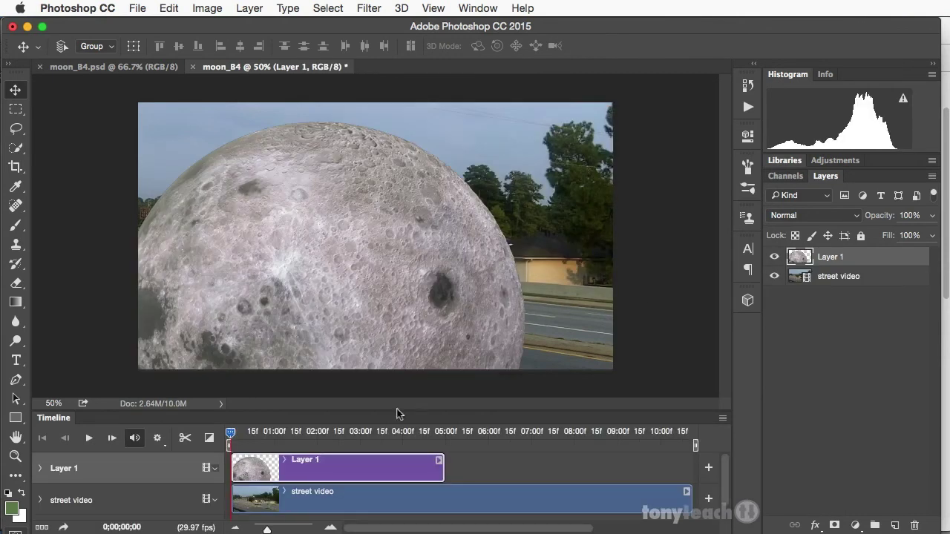
{"action": "left_click_drag", "start_coordinate": [443, 469], "coordinate": [668, 481]}
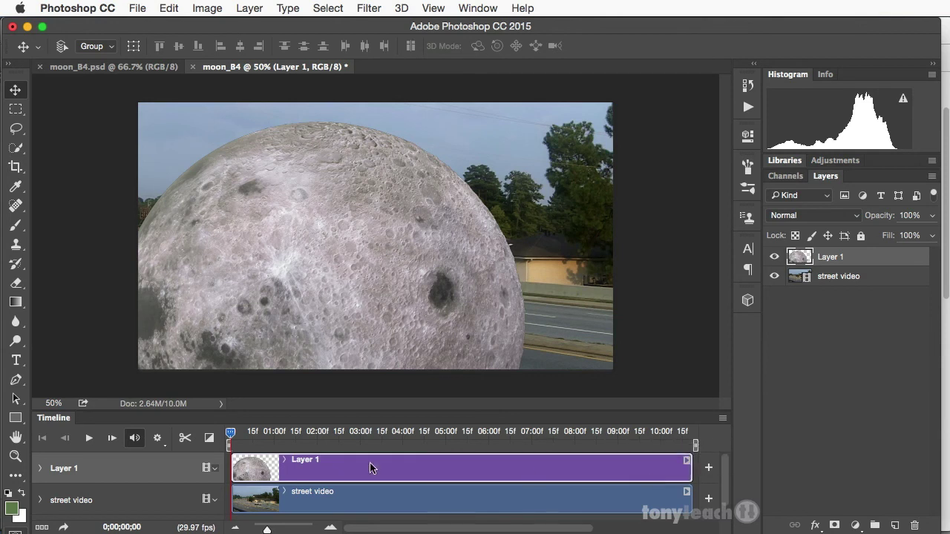
Rename the new layer to 'moon' and scale it down proportionally with Free Transform.
{"action": "double_click", "coordinate": [829, 256]}
{"action": "type", "text": "moon"}
{"action": "key", "text": "Return"}
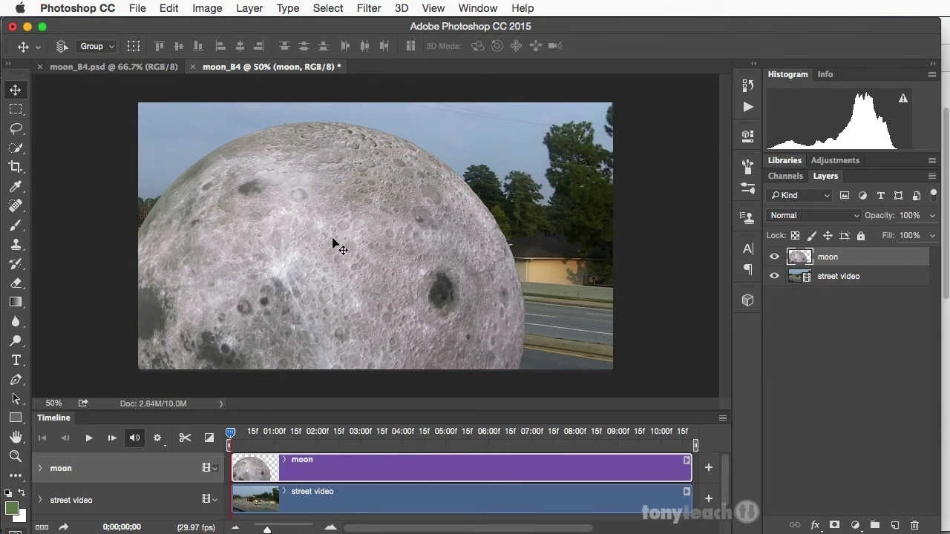
{"action": "key", "text": "super+t"}
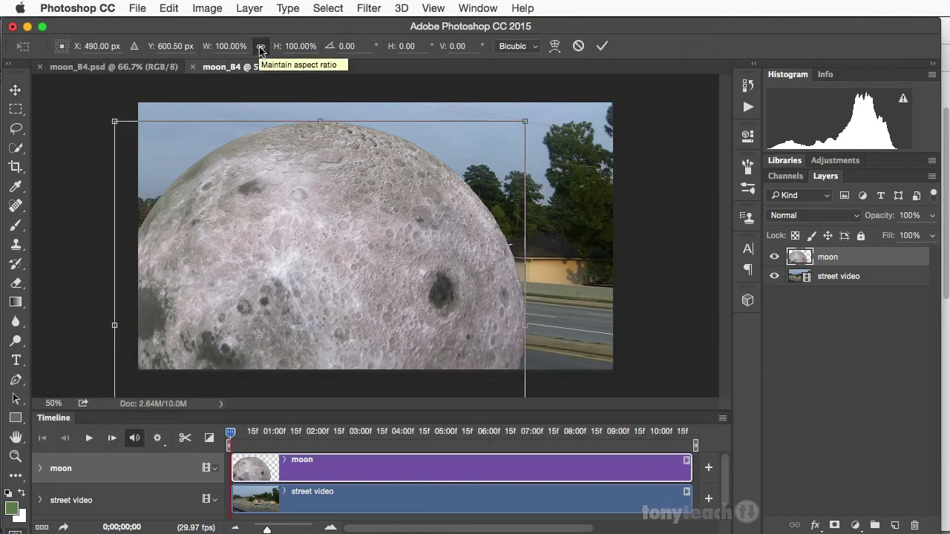
{"action": "left_click", "coordinate": [223, 47]}
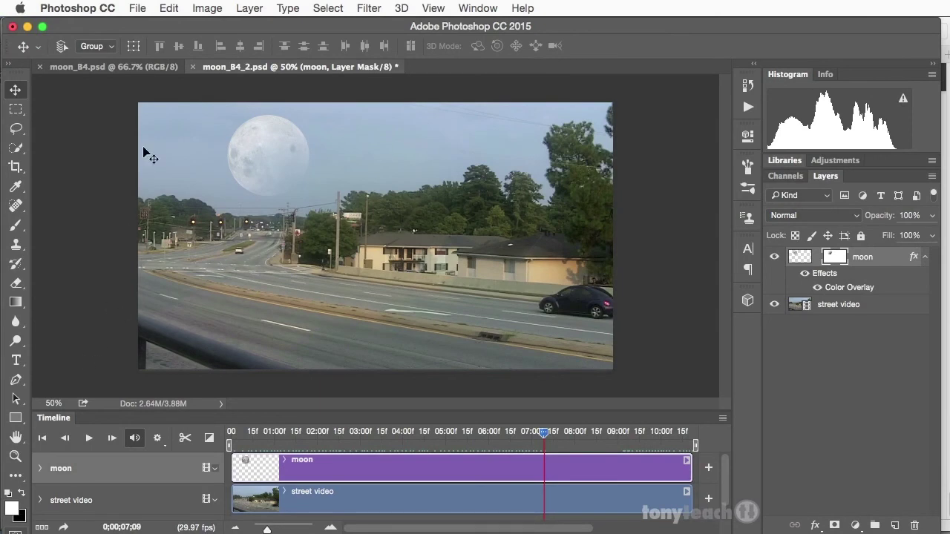
Open the Render Video dialog from File > Export.
{"action": "left_click", "coordinate": [135, 8]}
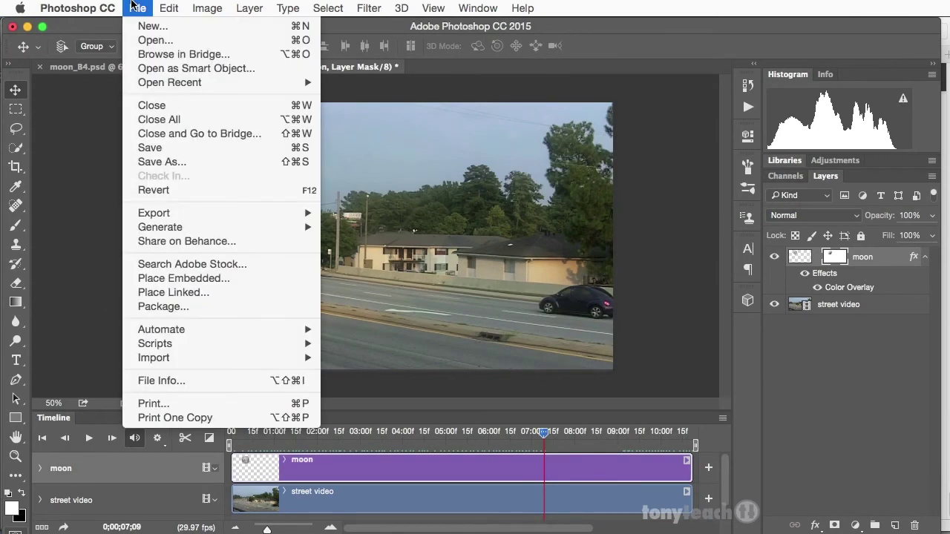
{"action": "mouse_move", "coordinate": [184, 217]}
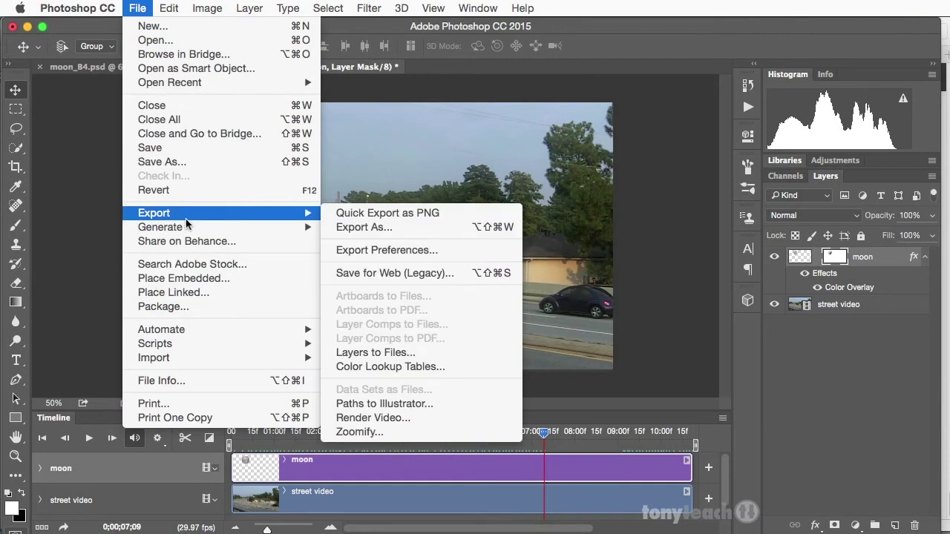
{"action": "left_click", "coordinate": [378, 419]}
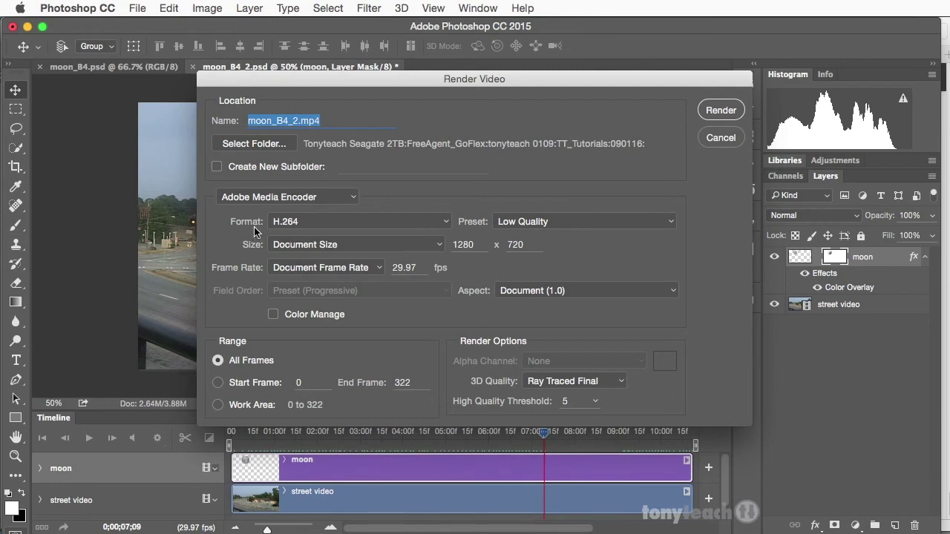
Set the render format to QuickTime with the Uncompressed preset.
{"action": "left_click", "coordinate": [393, 223]}
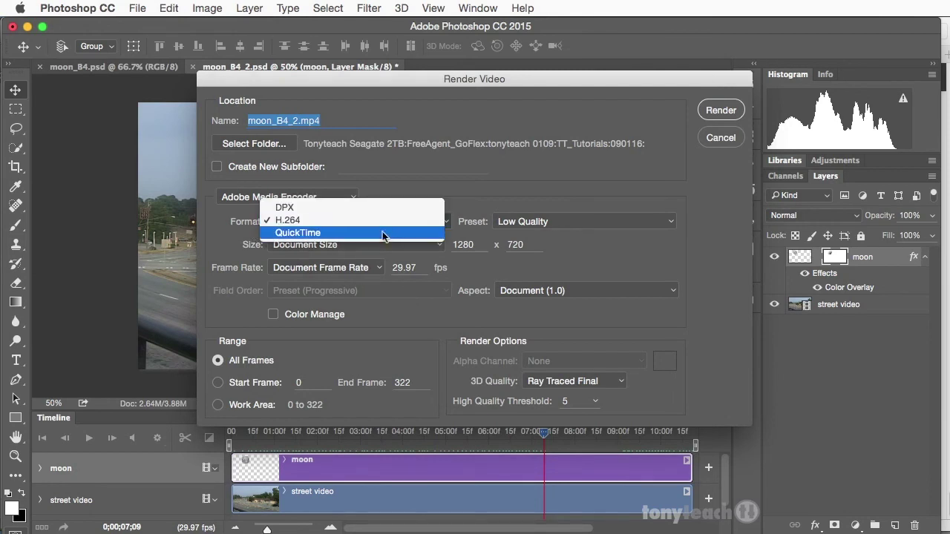
{"action": "left_click", "coordinate": [382, 232]}
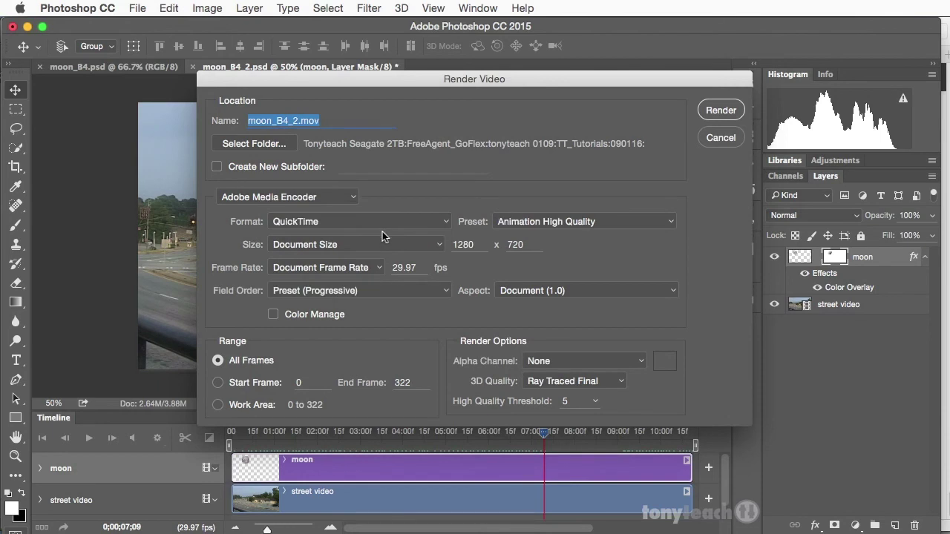
{"action": "left_click", "coordinate": [531, 222]}
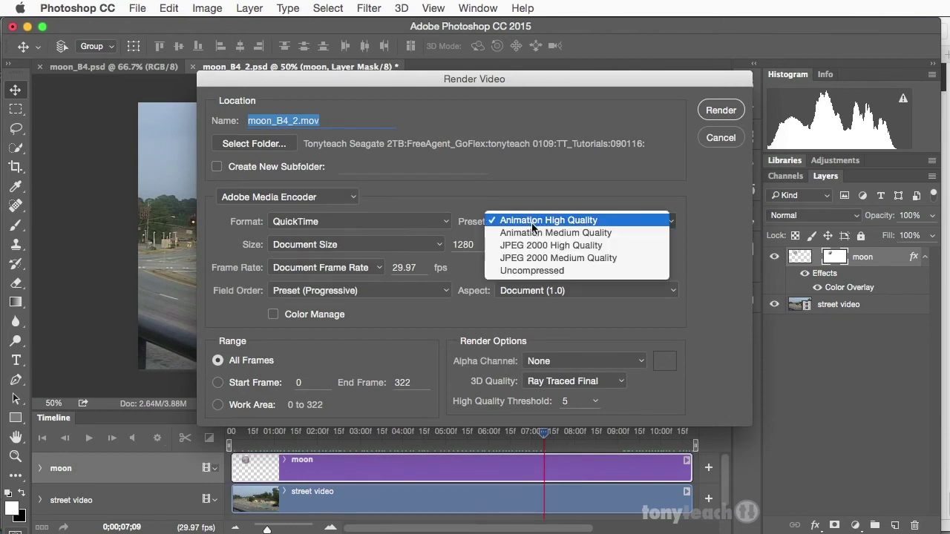
{"action": "left_click", "coordinate": [532, 271]}
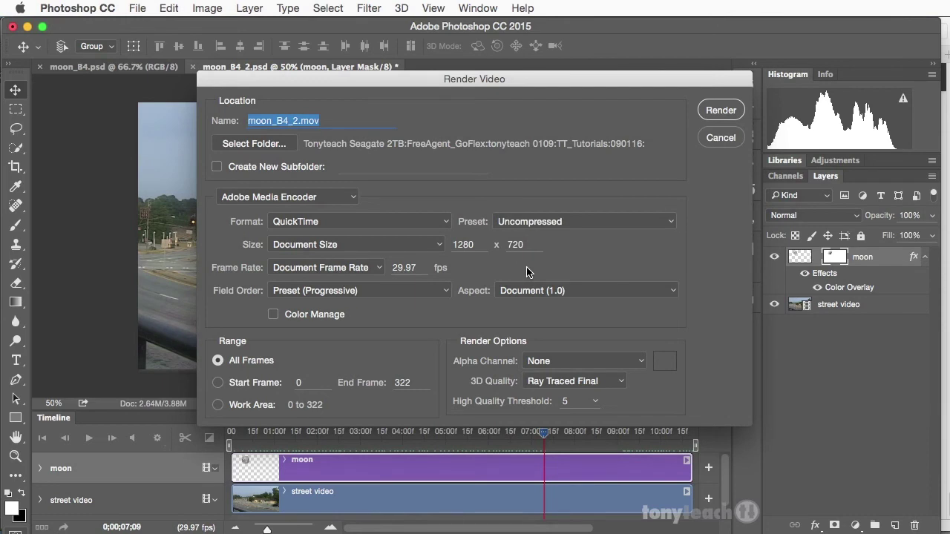
Change 'B4' to 'AFTER' in the output name, making it moon_AFTER_2.
{"action": "left_click", "coordinate": [273, 120]}
{"action": "left_click_drag", "start_coordinate": [248, 120], "coordinate": [275, 119]}
{"action": "left_click", "coordinate": [285, 120]}
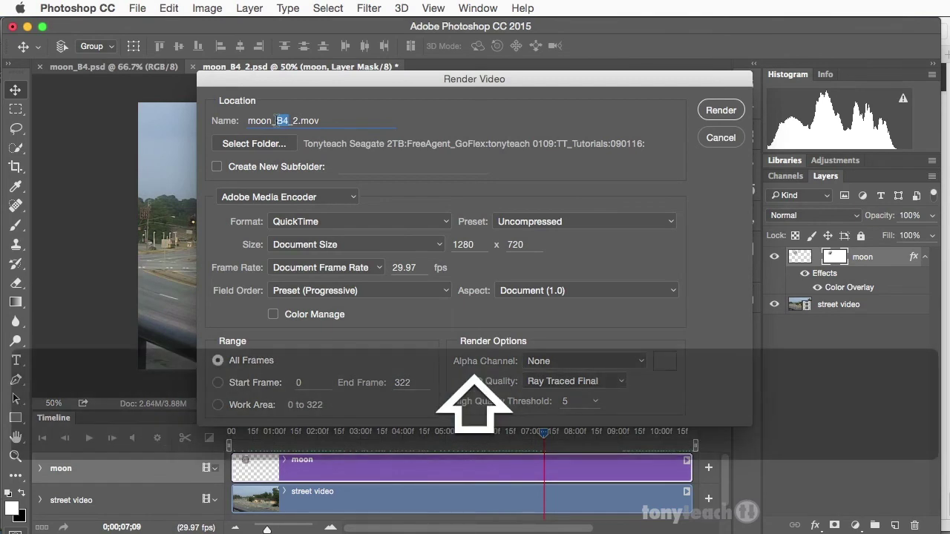
{"action": "type", "text": "AFTER"}
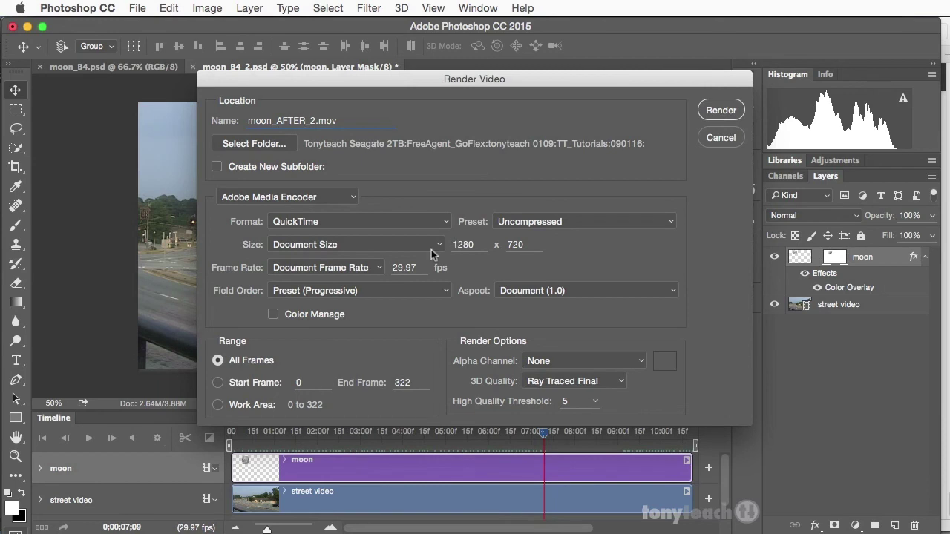
{"action": "left_click", "coordinate": [303, 270]}
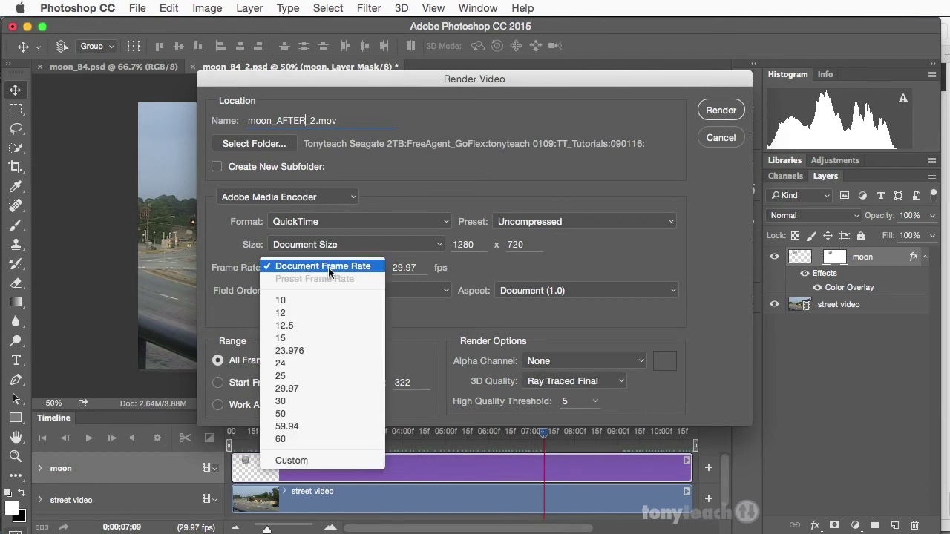
{"action": "left_click", "coordinate": [224, 268]}
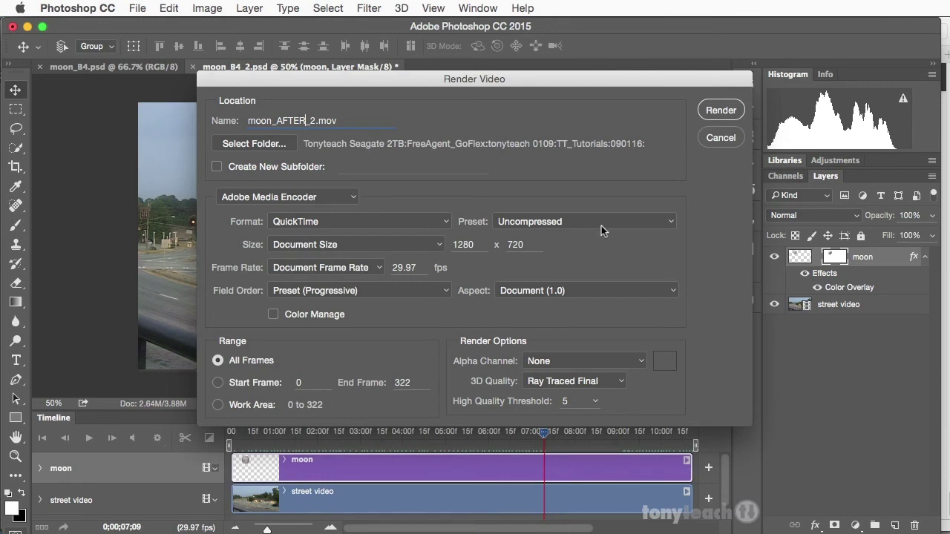
{"action": "left_click", "coordinate": [441, 223]}
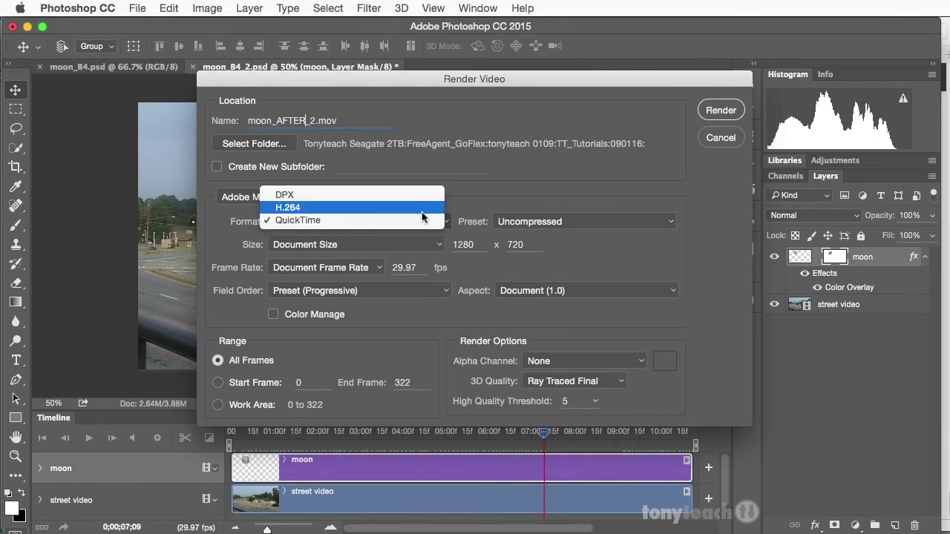
{"action": "left_click", "coordinate": [421, 211]}
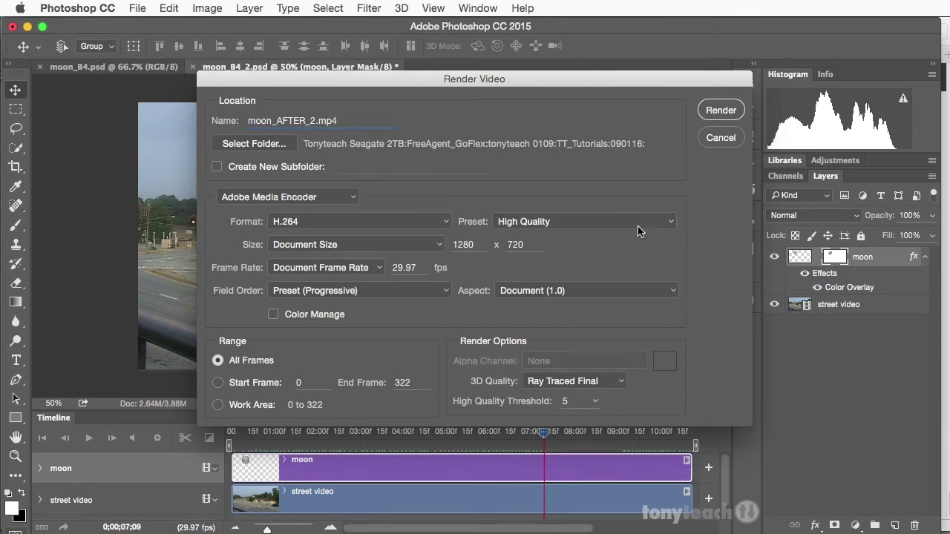
{"action": "left_click", "coordinate": [660, 220]}
{"action": "mouse_move", "coordinate": [555, 528]}
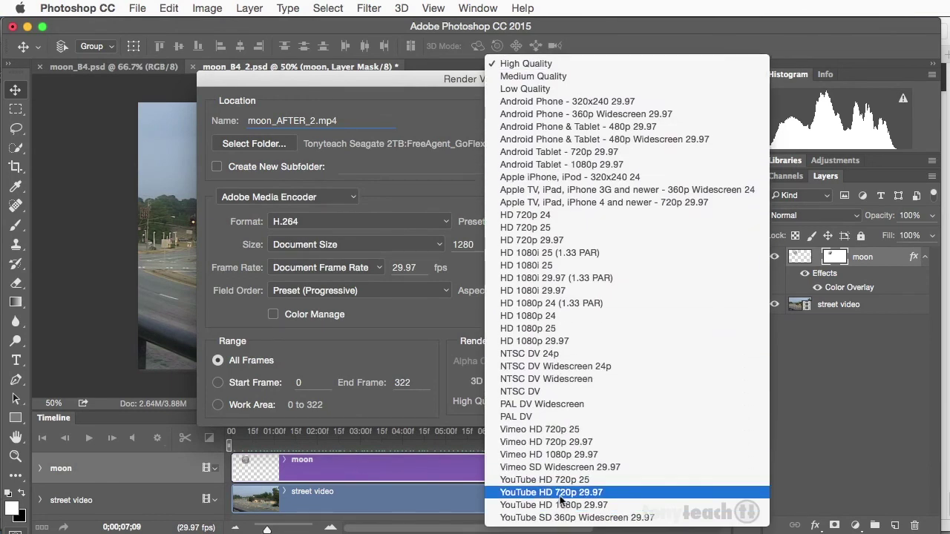
{"action": "left_click", "coordinate": [440, 419]}
{"action": "left_click", "coordinate": [322, 218]}
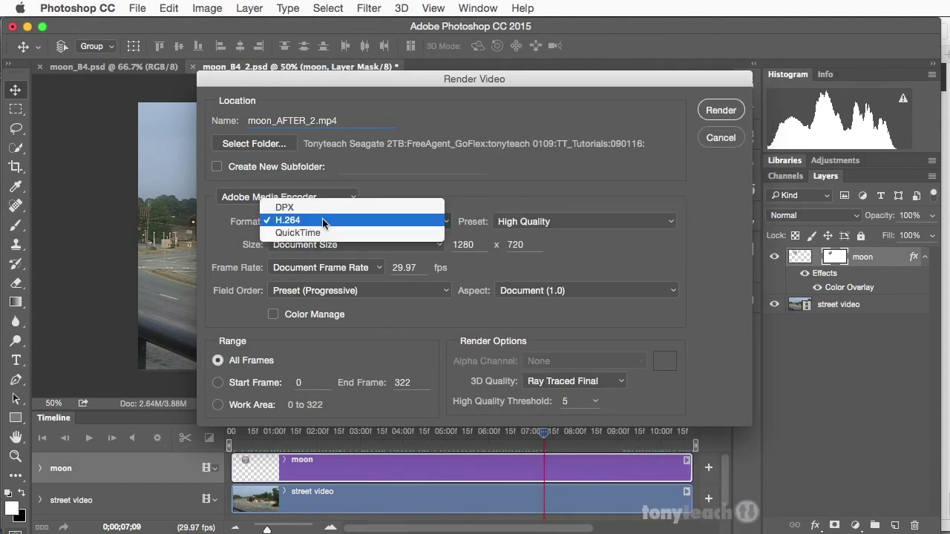
{"action": "left_click", "coordinate": [321, 232]}
{"action": "left_click", "coordinate": [575, 223]}
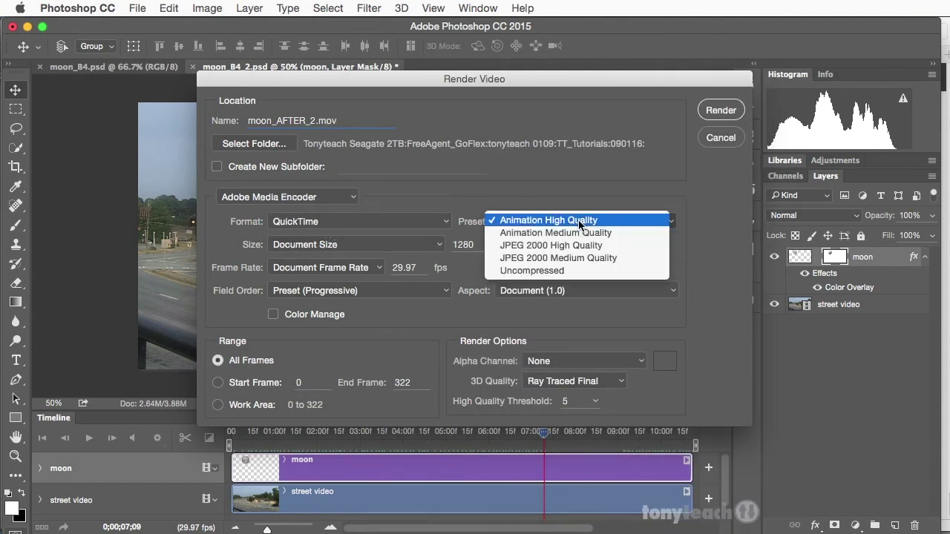
{"action": "left_click", "coordinate": [557, 270]}
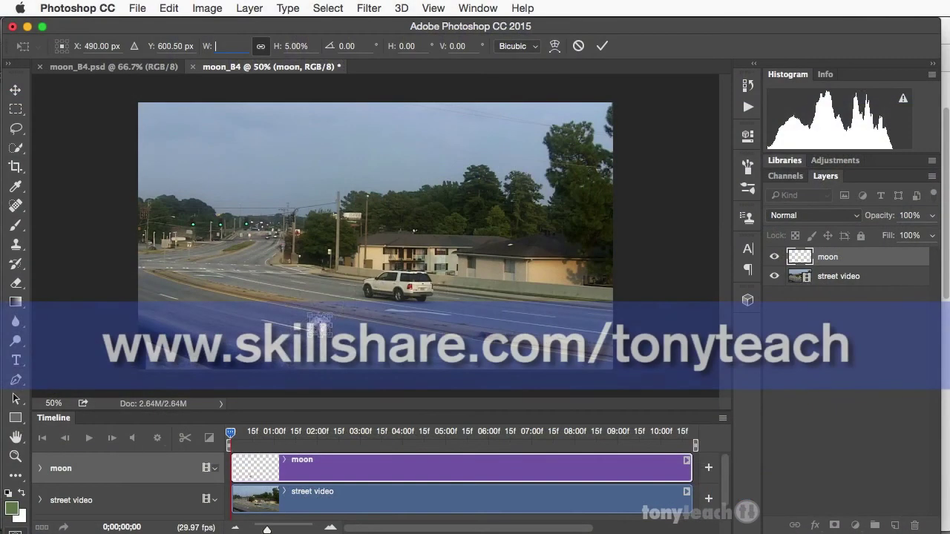
Scale the moon to 20%, move it into the upper-left sky, commit, and play the preview.
{"action": "type", "text": "20"}
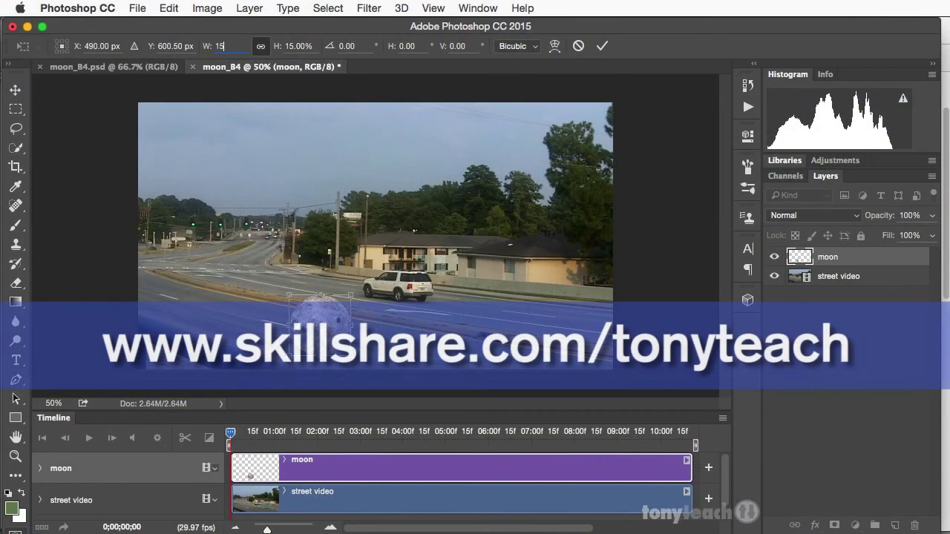
{"action": "left_click_drag", "start_coordinate": [338, 327], "coordinate": [285, 153]}
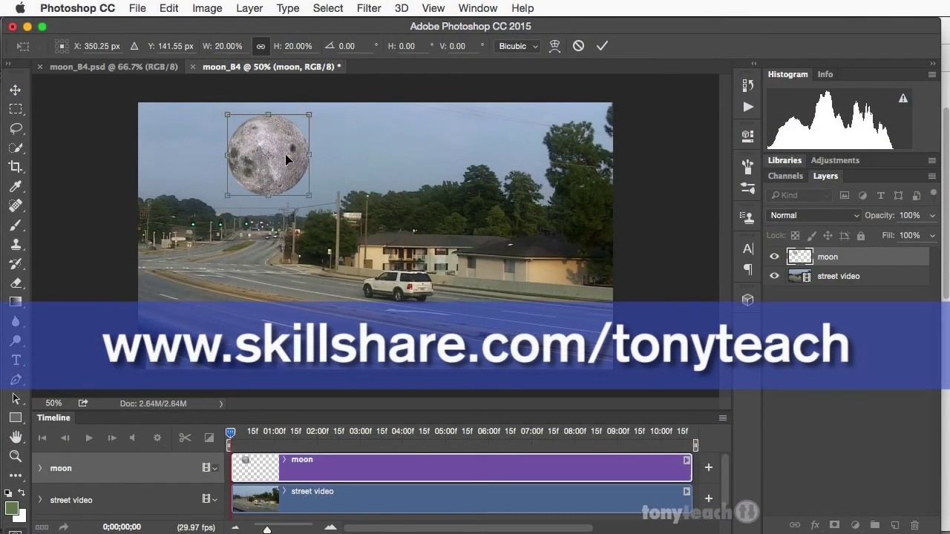
{"action": "key", "text": "Return"}
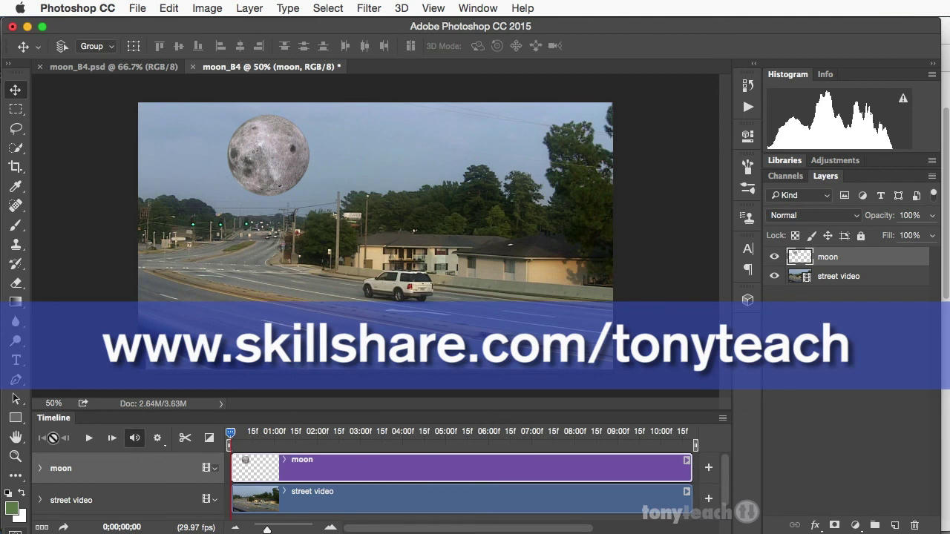
{"action": "left_click", "coordinate": [86, 439]}
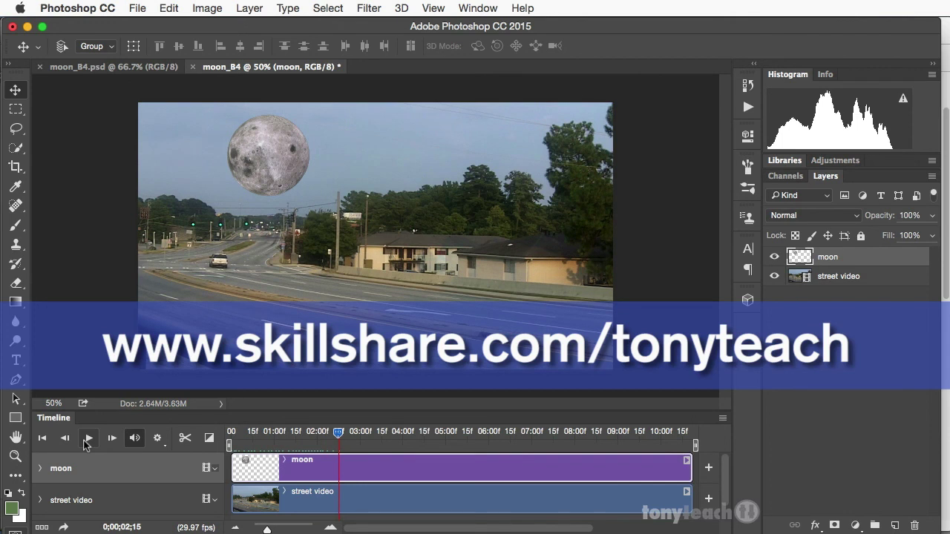
Add a Color Overlay sampled from the moon, in Screen mode at 83% opacity.
{"action": "double_click", "coordinate": [894, 258]}
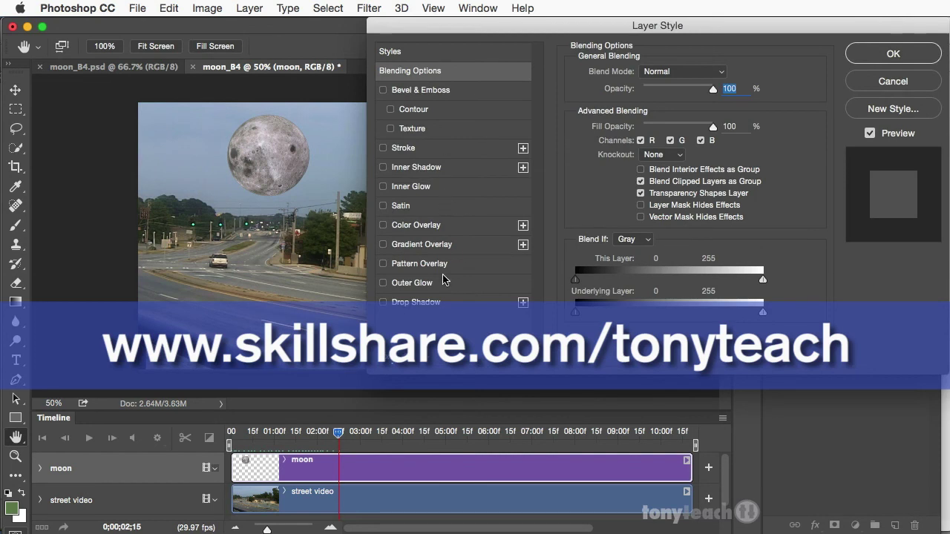
{"action": "left_click", "coordinate": [466, 226]}
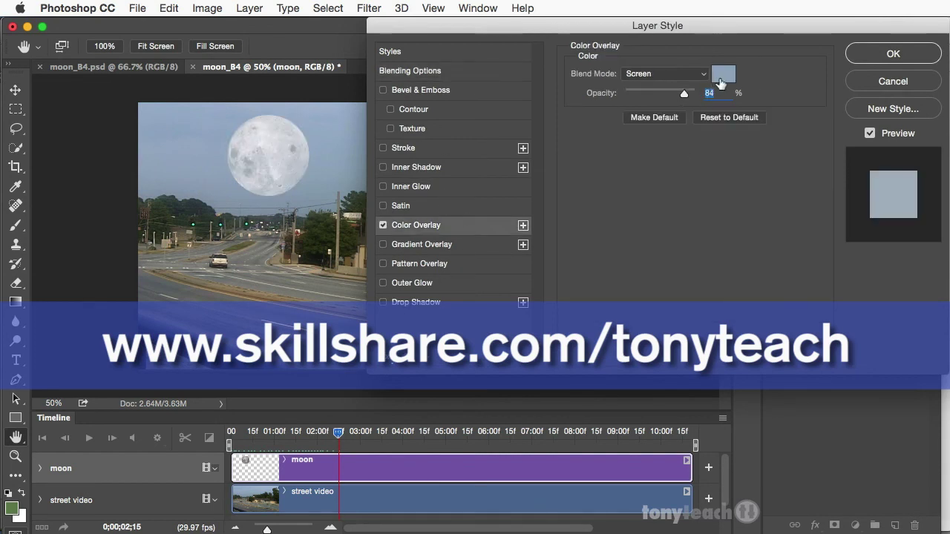
{"action": "left_click", "coordinate": [722, 76]}
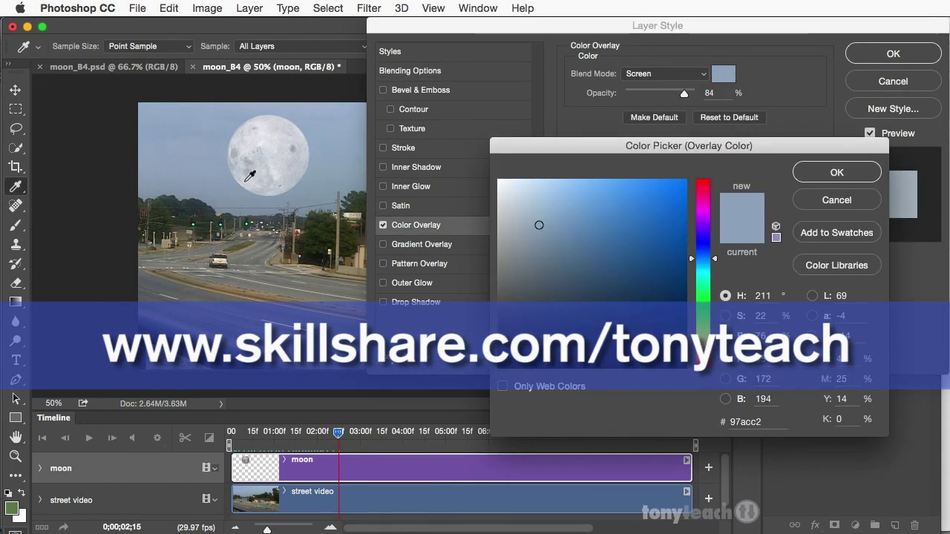
{"action": "left_click", "coordinate": [228, 149]}
{"action": "left_click", "coordinate": [859, 178]}
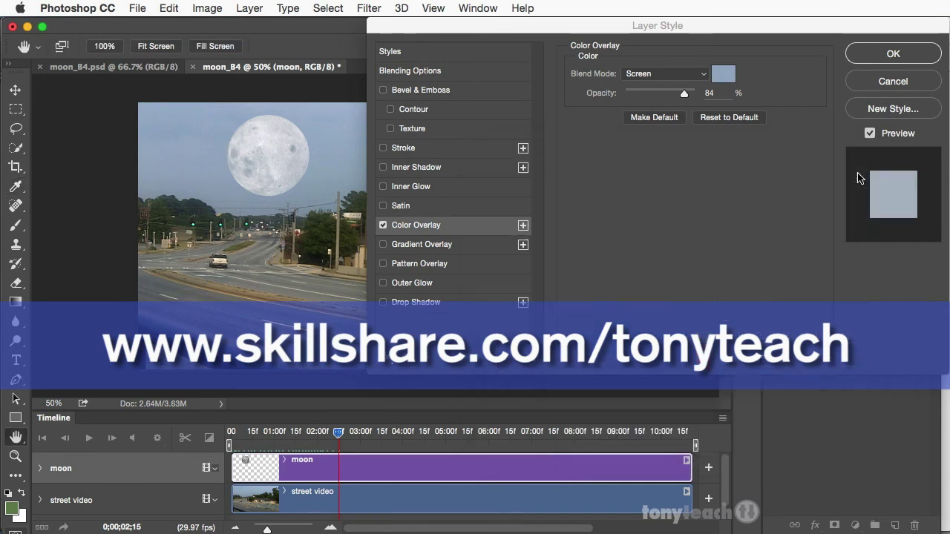
{"action": "left_click", "coordinate": [691, 75]}
{"action": "left_click", "coordinate": [642, 10]}
{"action": "left_click", "coordinate": [693, 75]}
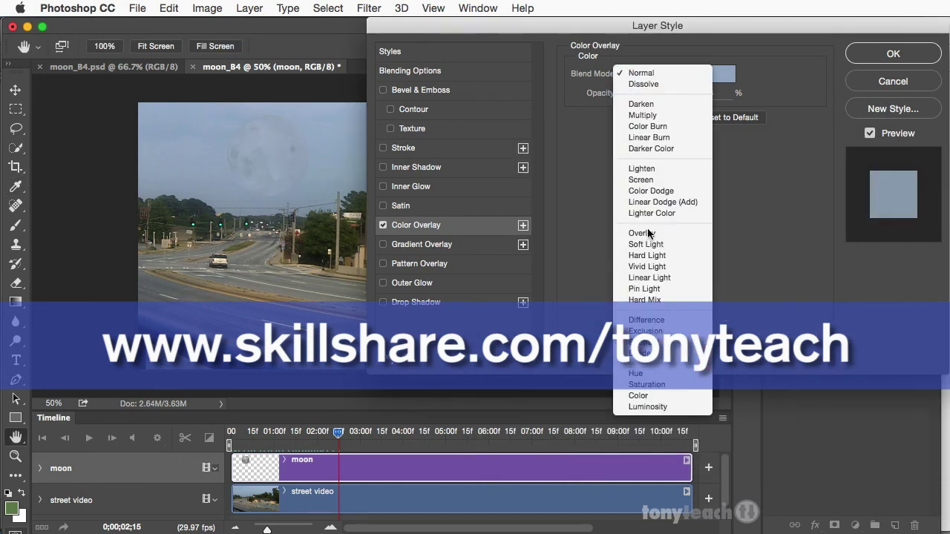
{"action": "left_click", "coordinate": [642, 180]}
{"action": "left_click_drag", "start_coordinate": [678, 96], "coordinate": [684, 97]}
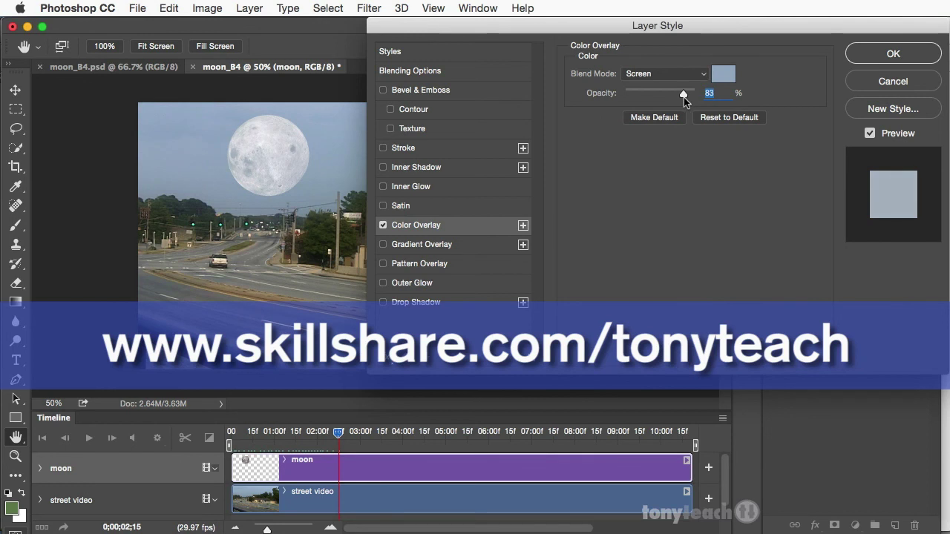
{"action": "key", "text": "Return"}
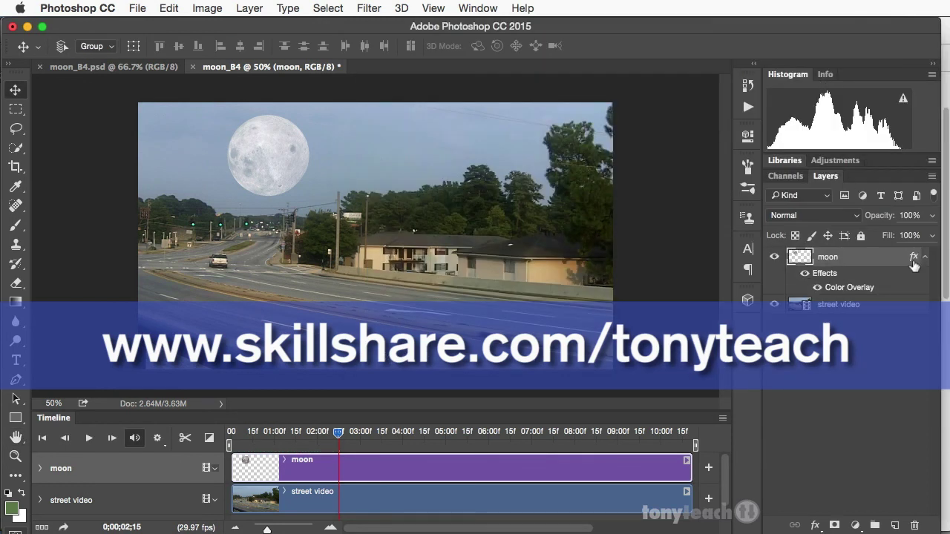
Toggle the moon's Color Overlay off and on to compare, leaving it visible.
{"action": "left_click", "coordinate": [805, 274]}
{"action": "left_click", "coordinate": [805, 274]}
{"action": "left_click", "coordinate": [805, 274]}
{"action": "left_click", "coordinate": [805, 274]}
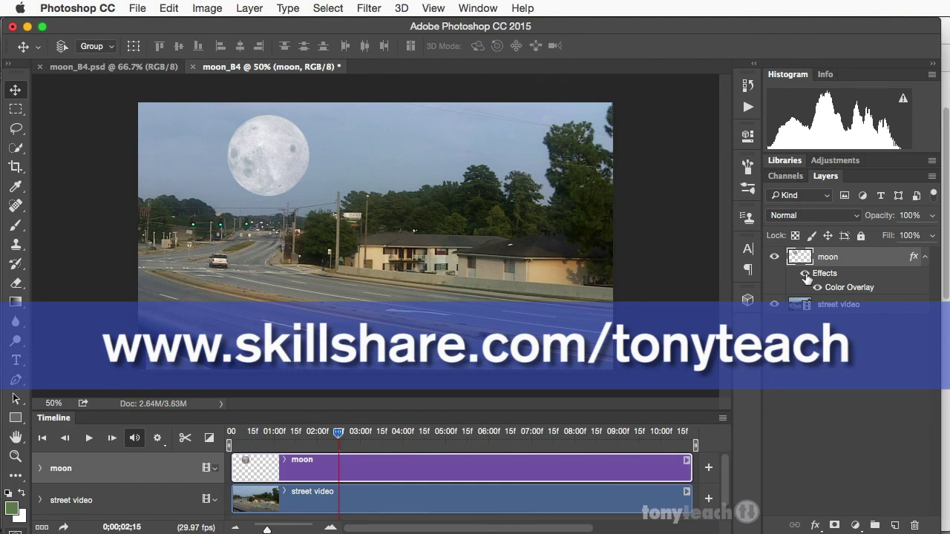